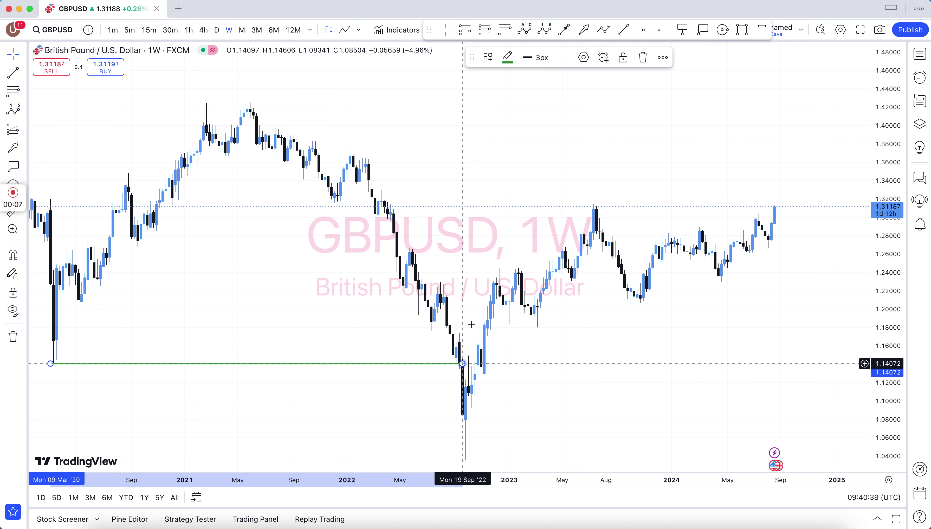
# Finish the horizontal trend line at about 1.1407 from the March 2020 low to 19 September 2022 and label it LBD
pyautogui.click(462, 364)
pyautogui.click(284, 364)
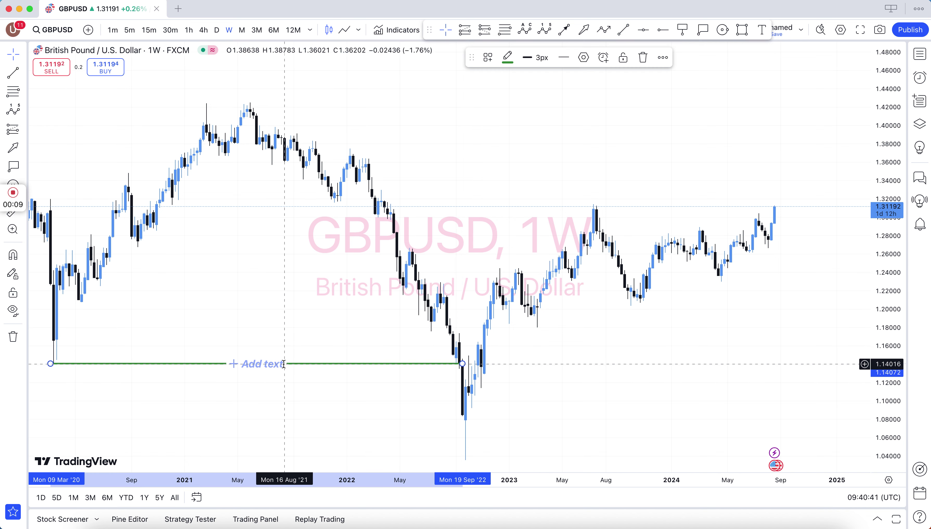
pyautogui.click(283, 366)
pyautogui.write('LBD')
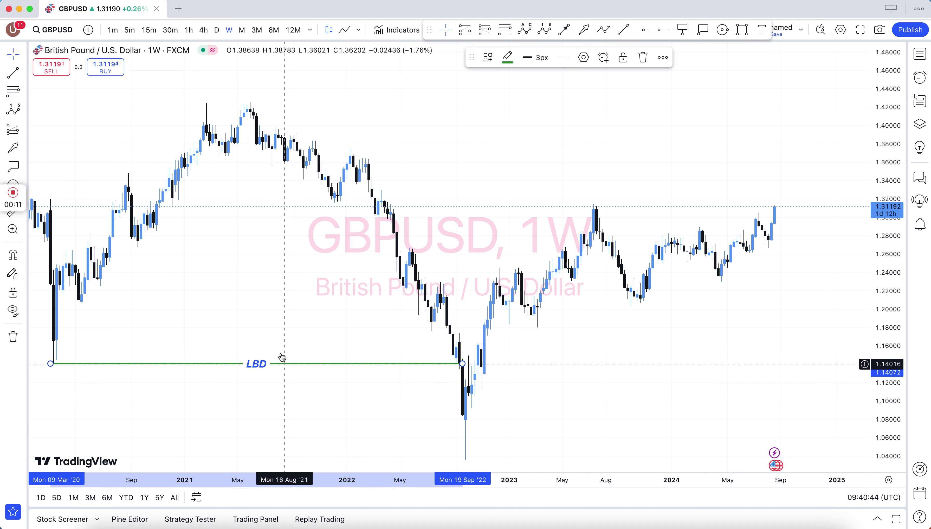
pyautogui.click(335, 290)
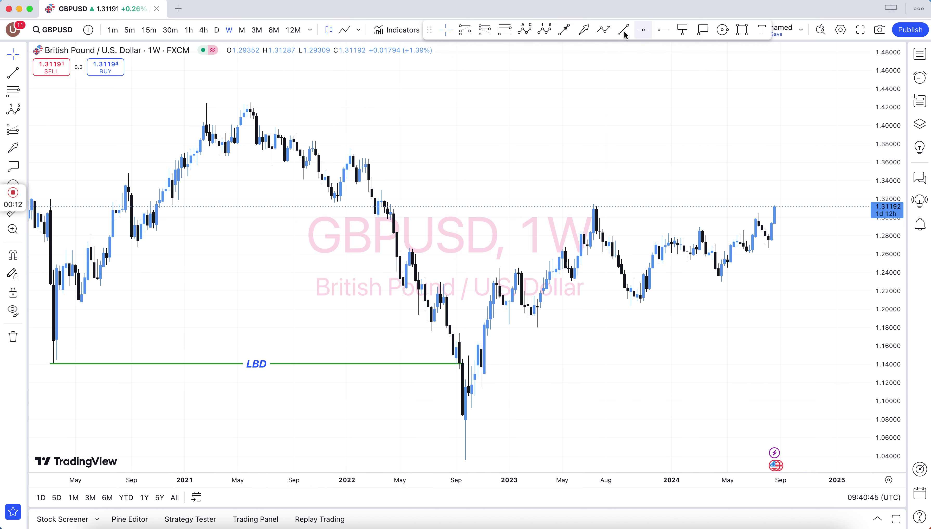
# Place two horizontal rays starting at the March 2022 drop, at about 1.3288 and 1.3112
pyautogui.click(665, 32)
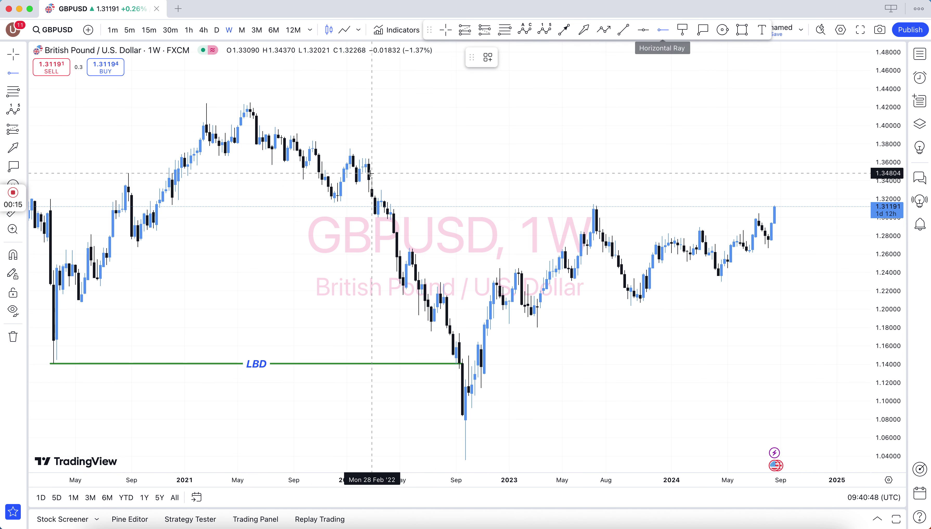
pyautogui.click(374, 190)
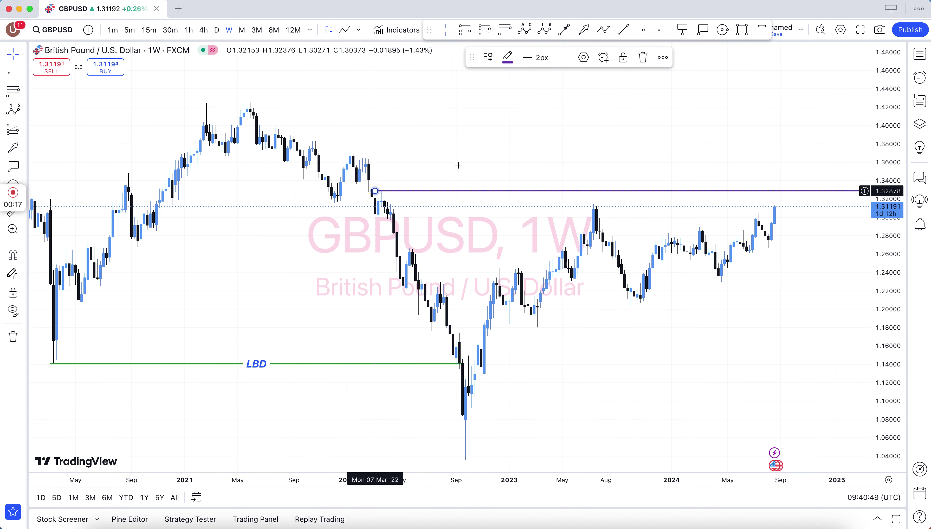
pyautogui.click(664, 30)
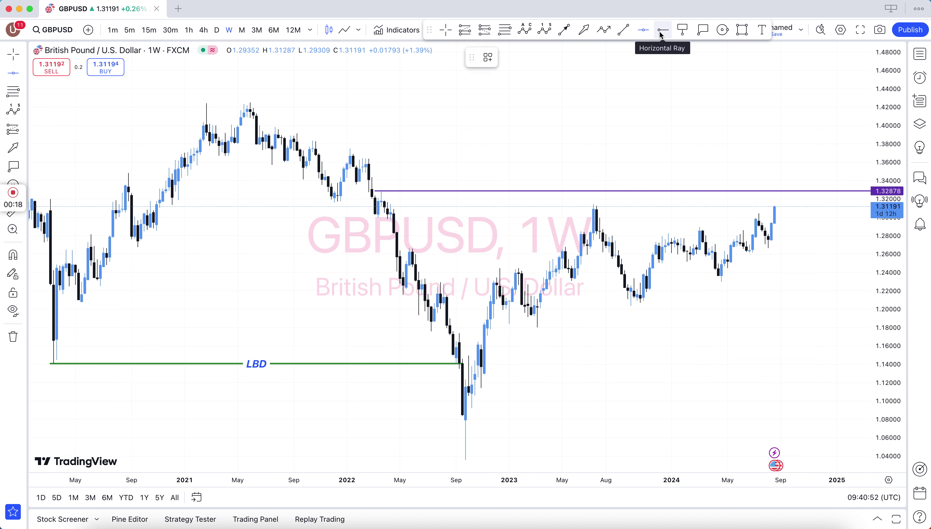
pyautogui.click(372, 207)
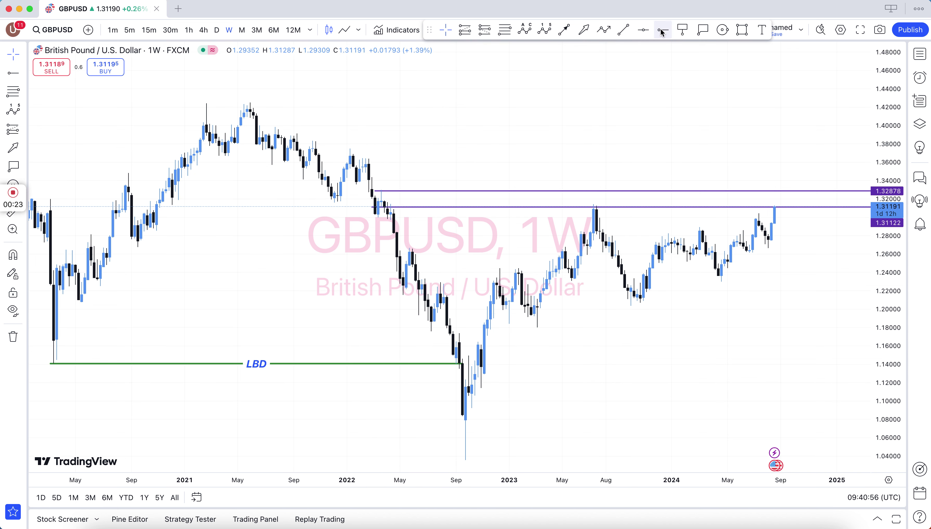
# Draw a rectangle from March 2021 past August 2024 between about 1.3656 and 1.3837, and label it SUPPLY ZONE
pyautogui.click(743, 29)
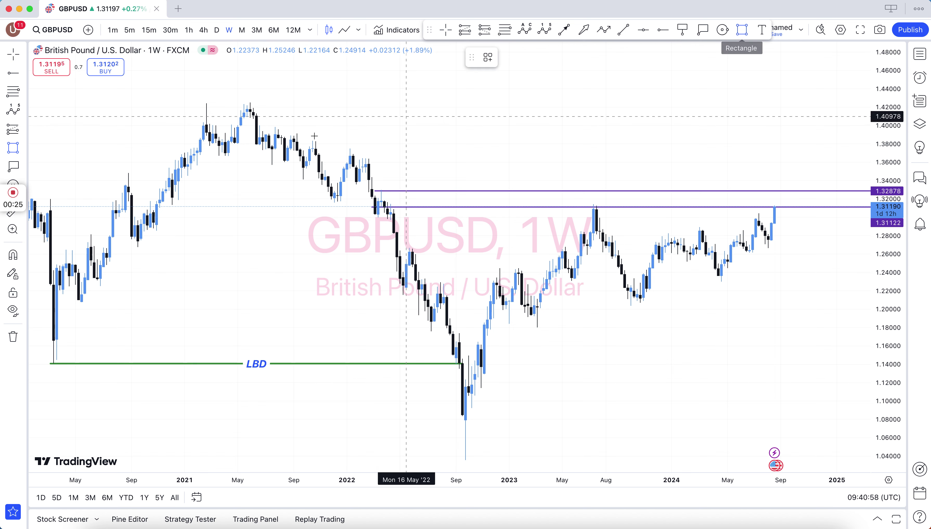
pyautogui.click(213, 156)
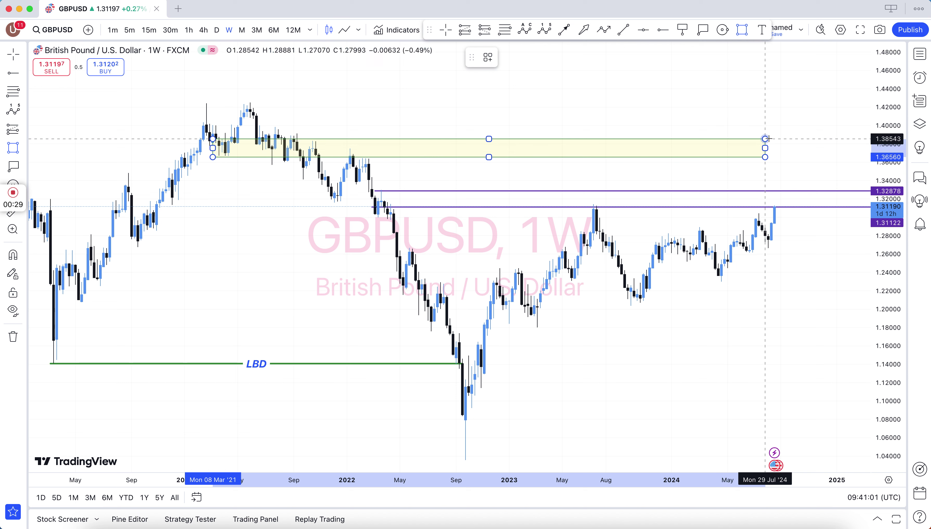
pyautogui.click(788, 141)
pyautogui.click(769, 98)
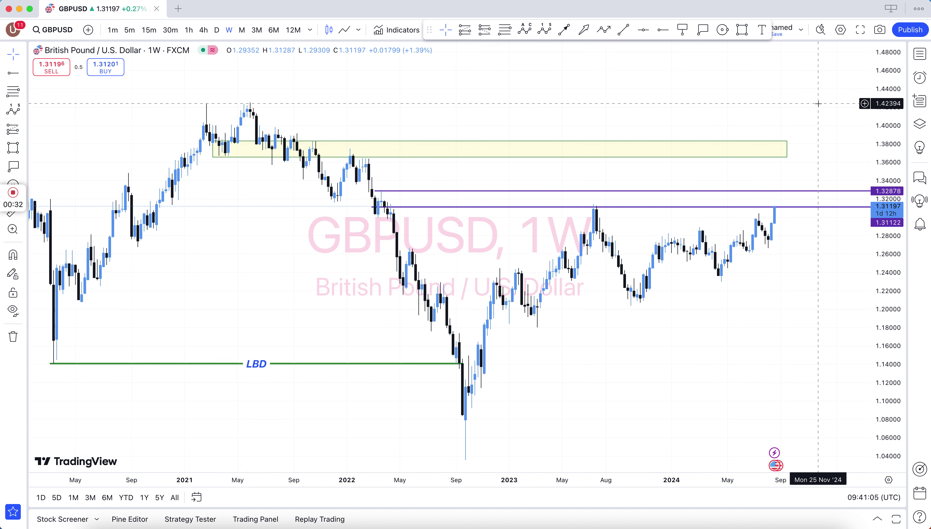
pyautogui.click(762, 30)
pyautogui.click(527, 146)
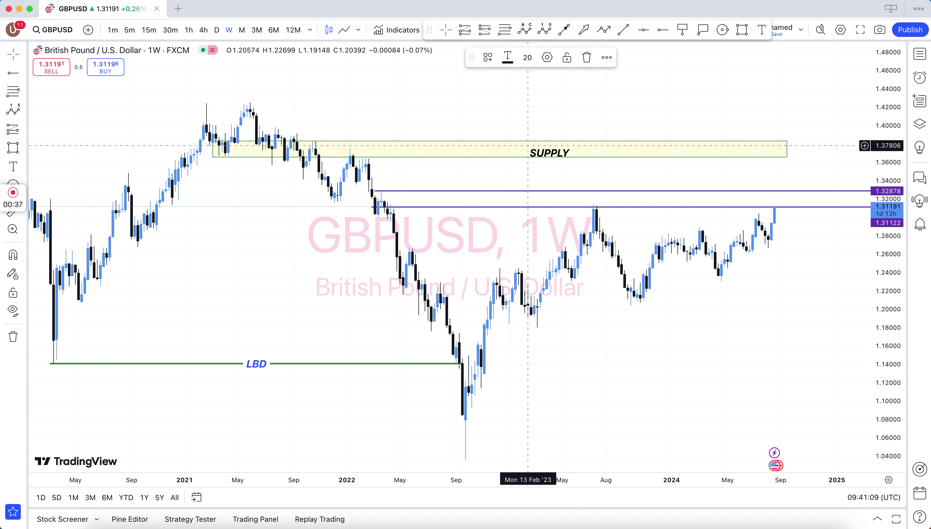
pyautogui.click(656, 108)
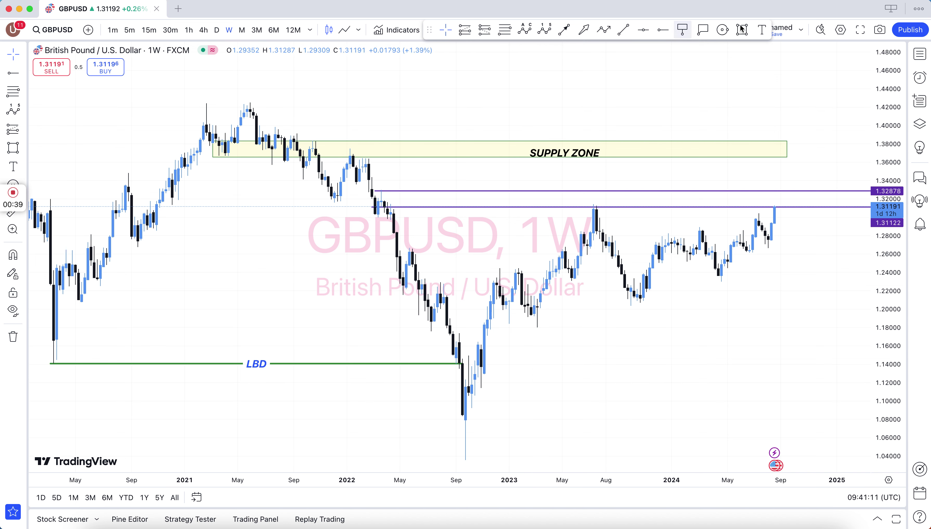
# Add the text RST + SUPPLY ZONE and position it between the two horizontal rays
pyautogui.click(763, 31)
pyautogui.click(516, 197)
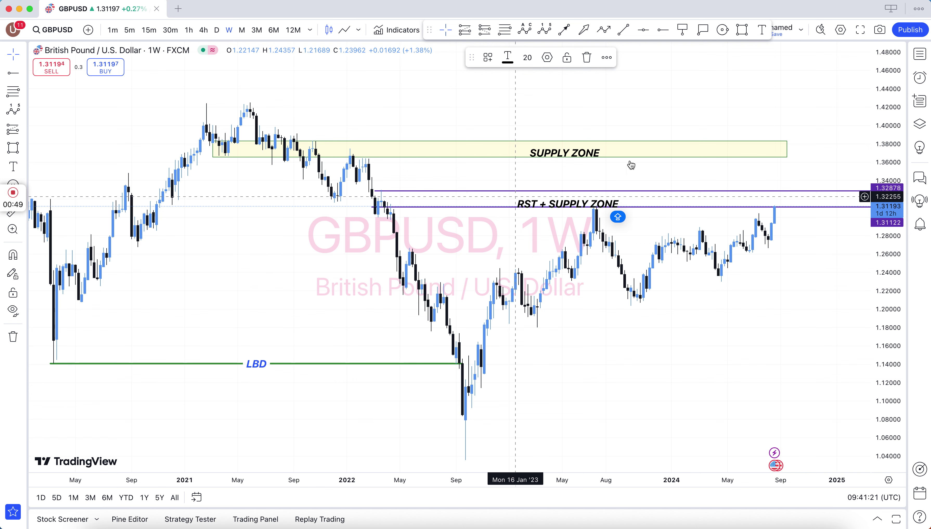
pyautogui.moveTo(604, 200); pyautogui.dragTo(608, 196)
pyautogui.click(624, 240)
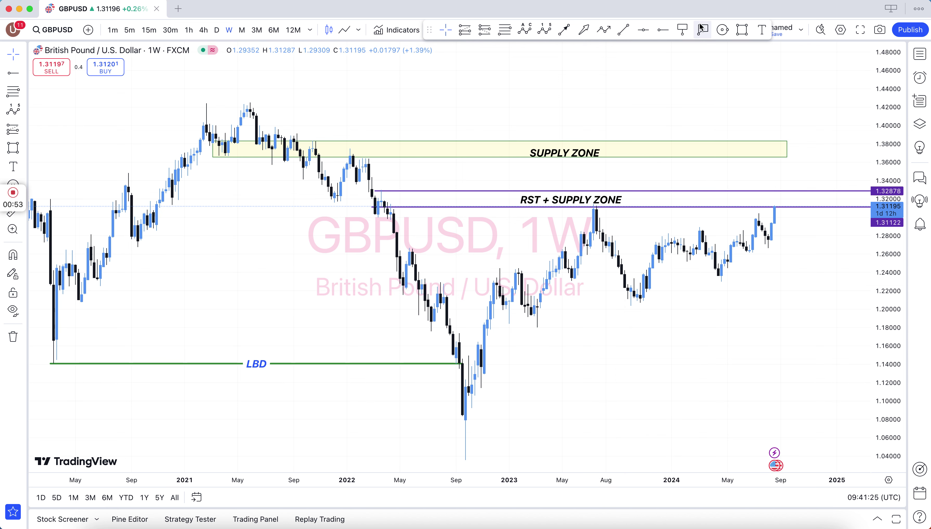
# Draw a rectangle from 17 October 2022 to 28 October 2024 between about 1.1152 and 1.1368, and label it DEMAND ZONE
pyautogui.click(742, 33)
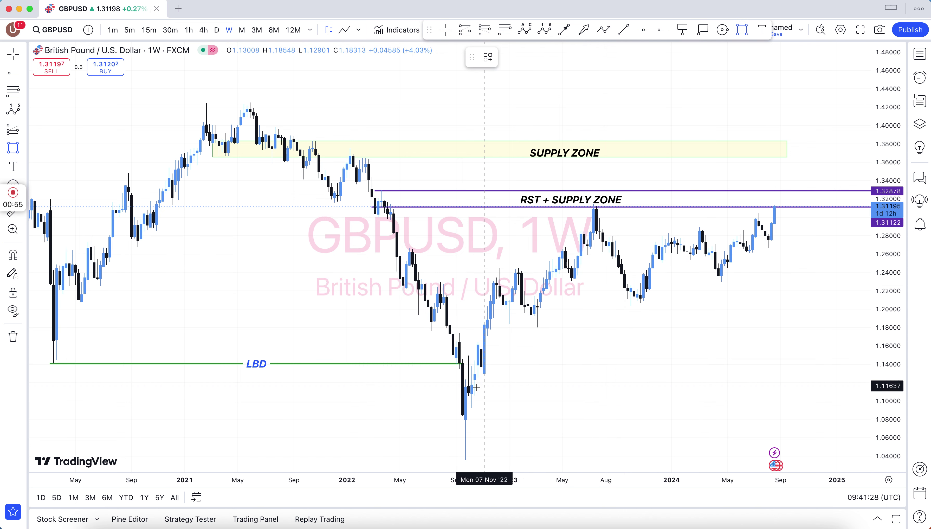
pyautogui.moveTo(475, 387); pyautogui.dragTo(715, 356)
pyautogui.moveTo(785, 364); pyautogui.dragTo(806, 367)
pyautogui.click(806, 368)
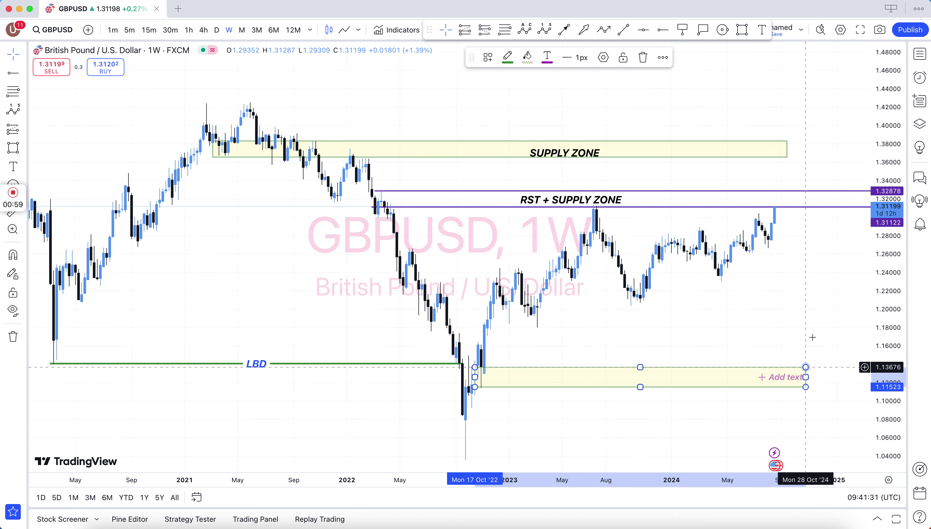
pyautogui.click(813, 337)
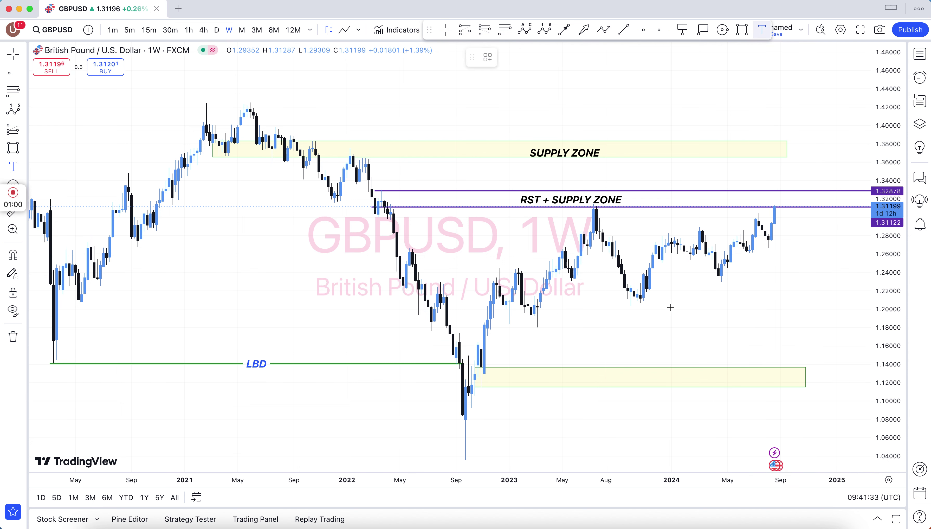
pyautogui.click(576, 375)
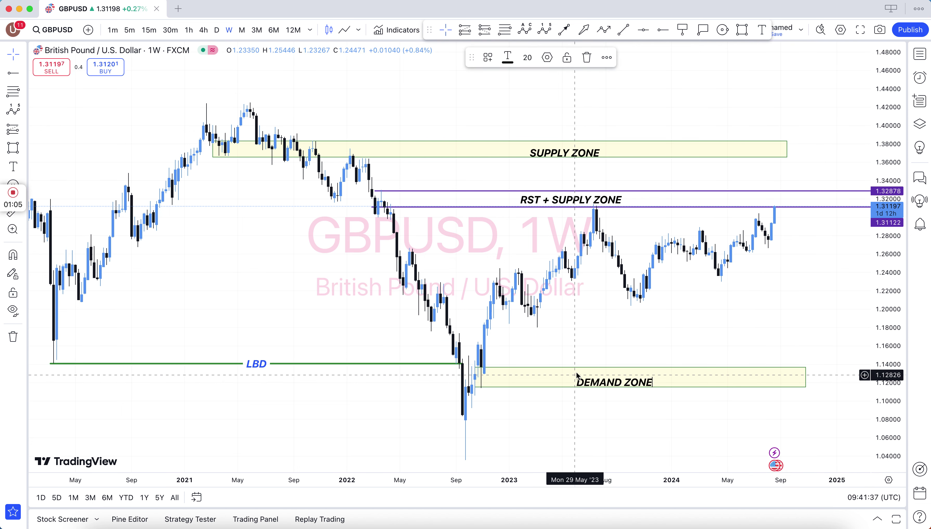
pyautogui.click(630, 347)
# Draw a rectangle from 20 February 2023 to 23 September 2024 between about 1.1815 and 1.2013, and label it DEMAND
pyautogui.click(742, 31)
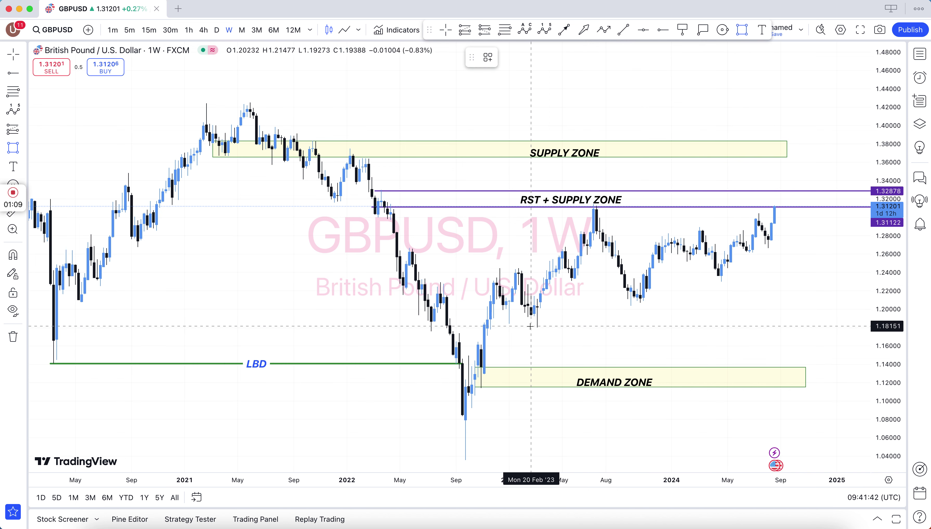
pyautogui.moveTo(531, 326); pyautogui.dragTo(790, 307)
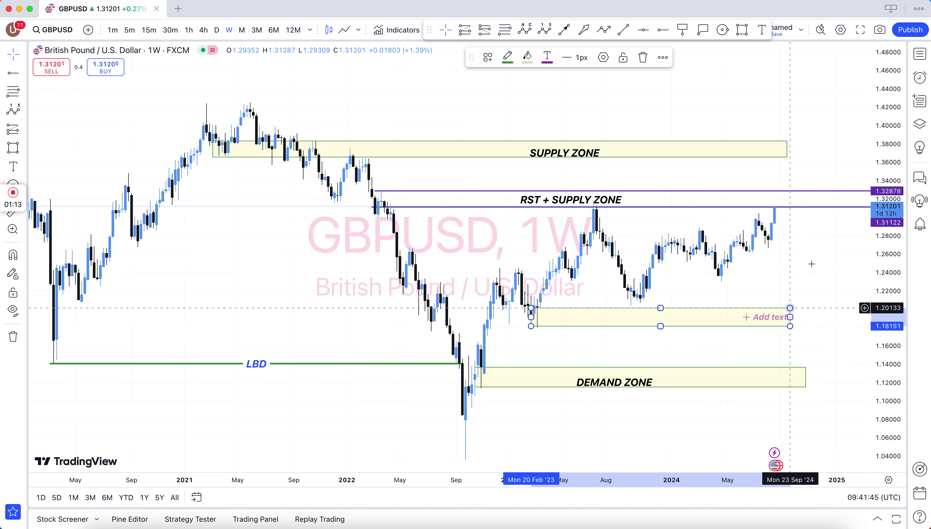
pyautogui.click(812, 264)
pyautogui.click(620, 314)
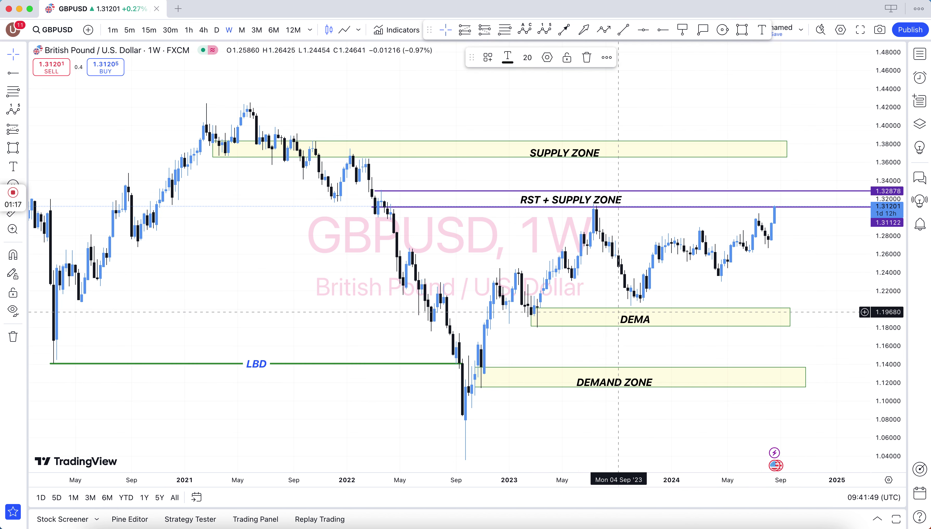
pyautogui.click(697, 288)
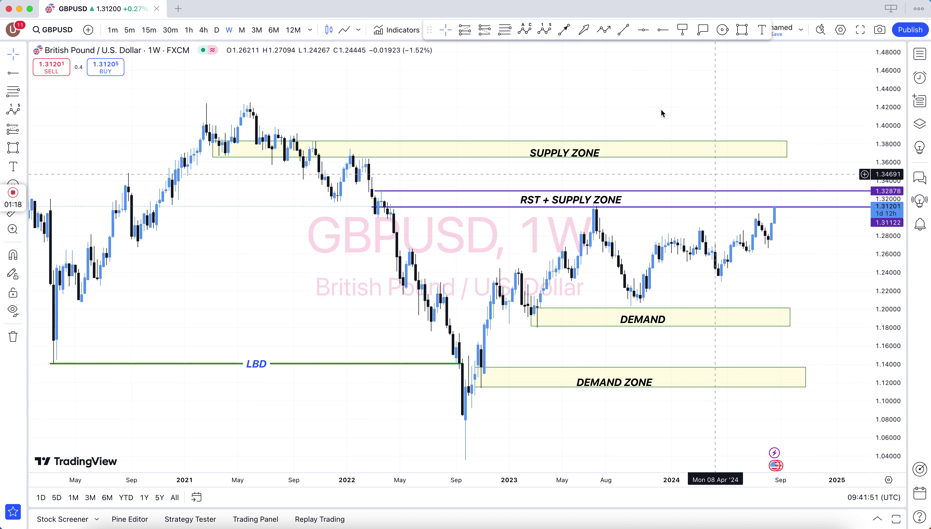
# Draw a rising trend line from about 1.1781 at the March 2023 low to about 1.2427 in September 2024, and label it TREND UP
pyautogui.click(624, 32)
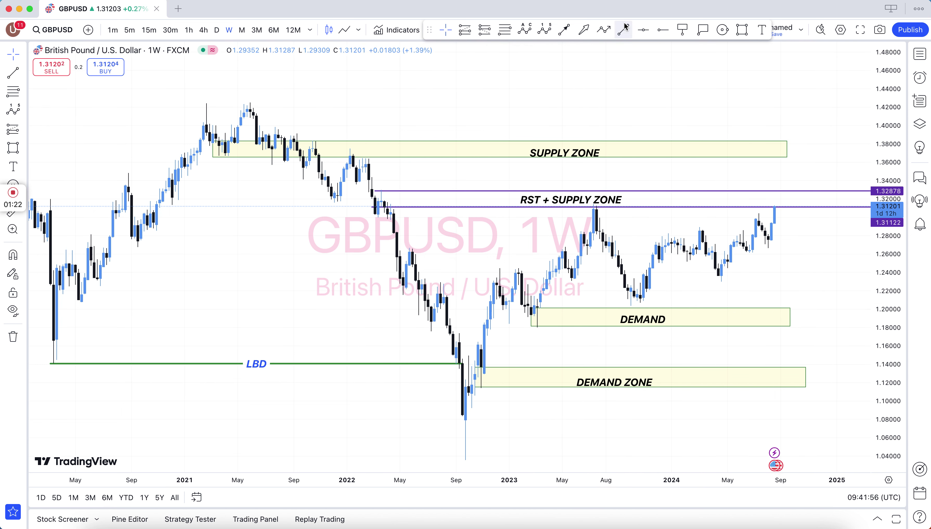
pyautogui.click(537, 328)
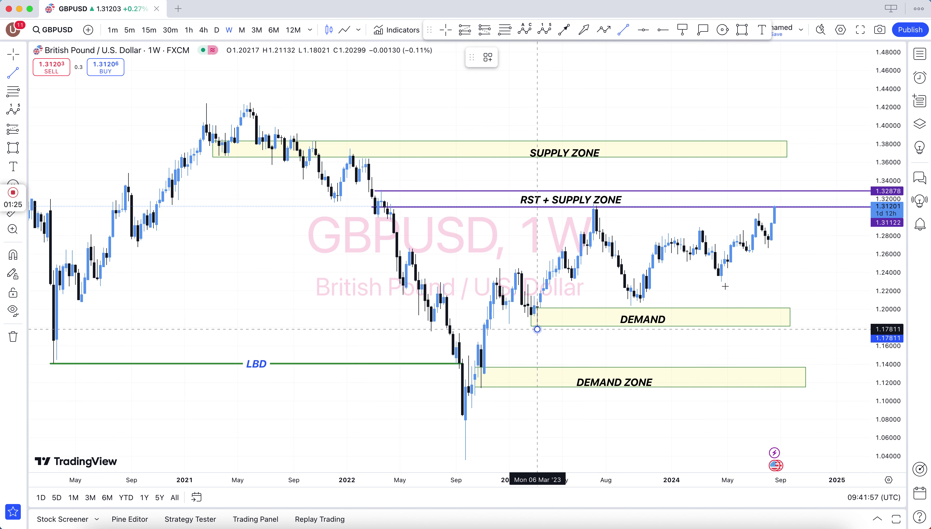
pyautogui.click(781, 271)
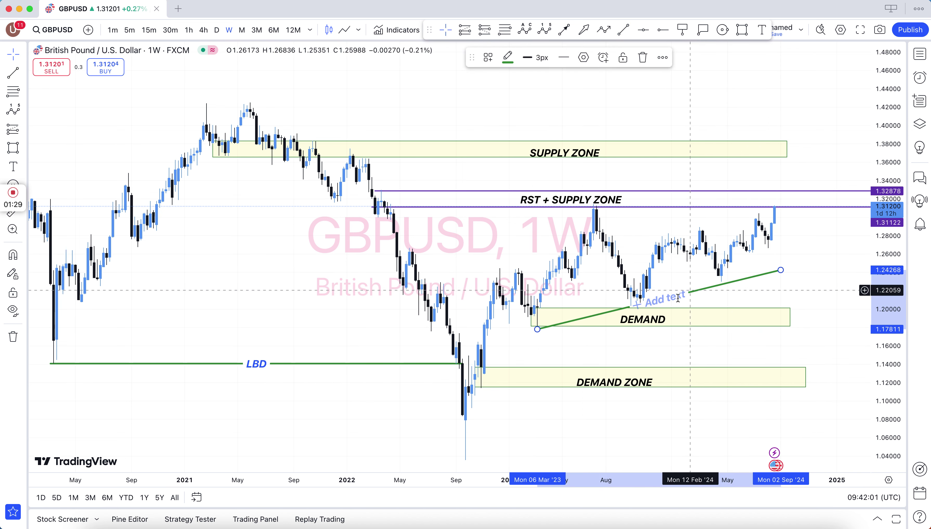
pyautogui.click(675, 296)
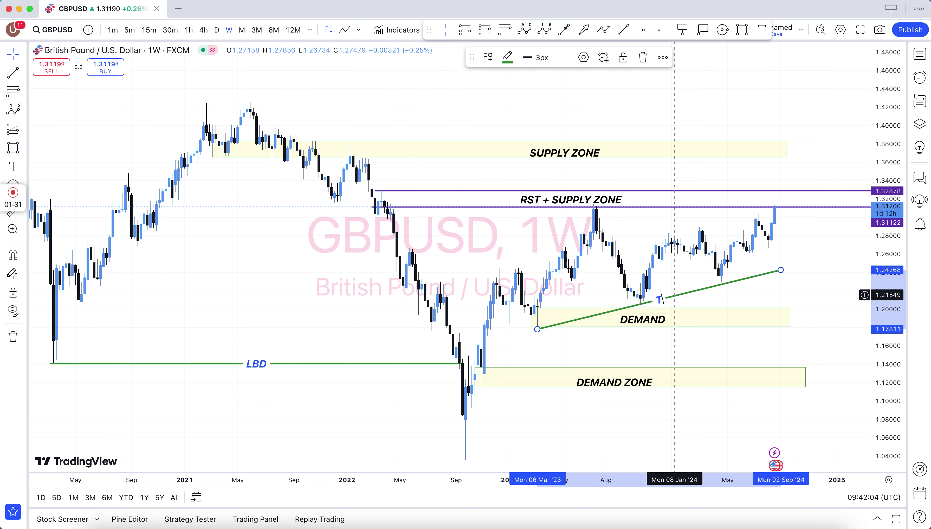
pyautogui.write('TREND UP')
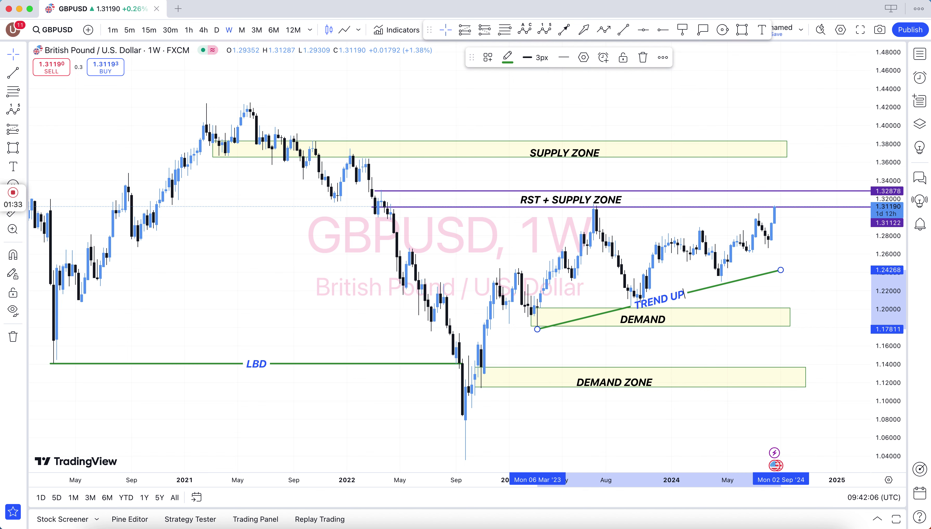
pyautogui.click(701, 275)
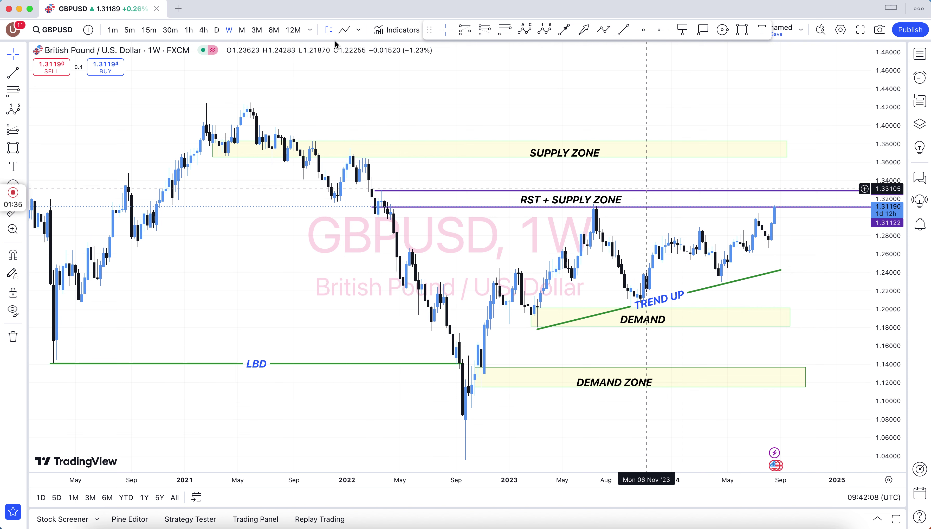
# Switch the chart to the daily timeframe, reset it, and rescale prices to show the trend line, demand zone and both rays
pyautogui.click(215, 32)
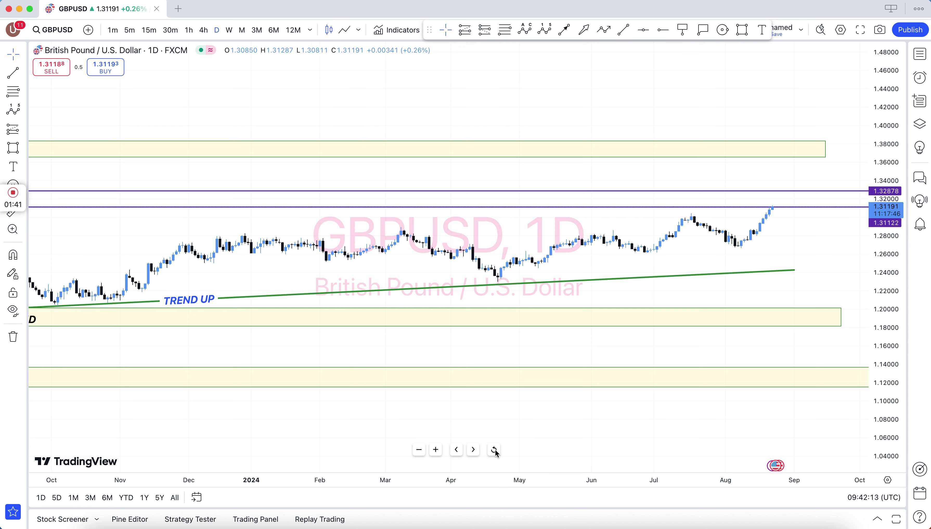
pyautogui.click(495, 450)
pyautogui.scroll(-5, 629, 361)
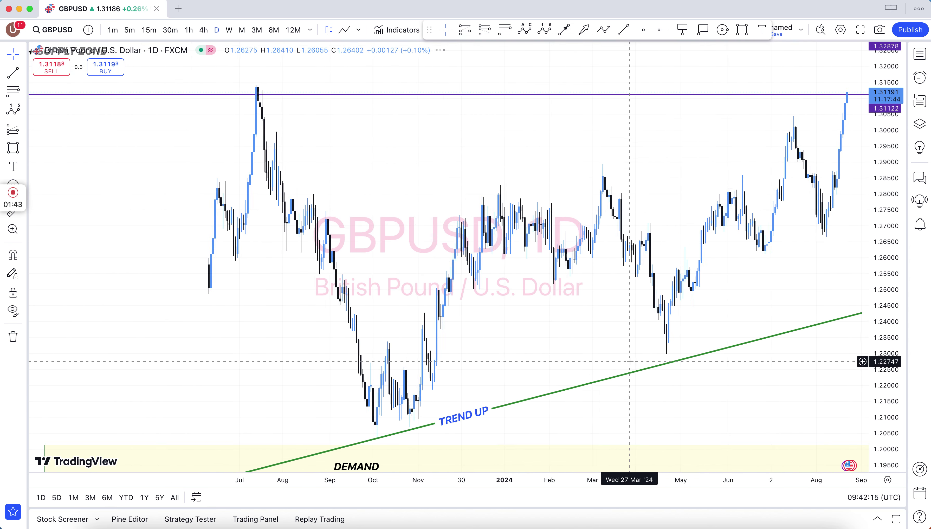
pyautogui.moveTo(893, 230); pyautogui.dragTo(898, 287)
pyautogui.moveTo(786, 254); pyautogui.dragTo(639, 313)
# Draw a horizontal trend line at about 1.2519 from the 5 February 2024 low to 19 April 2024, and label it LBD
pyautogui.click(624, 29)
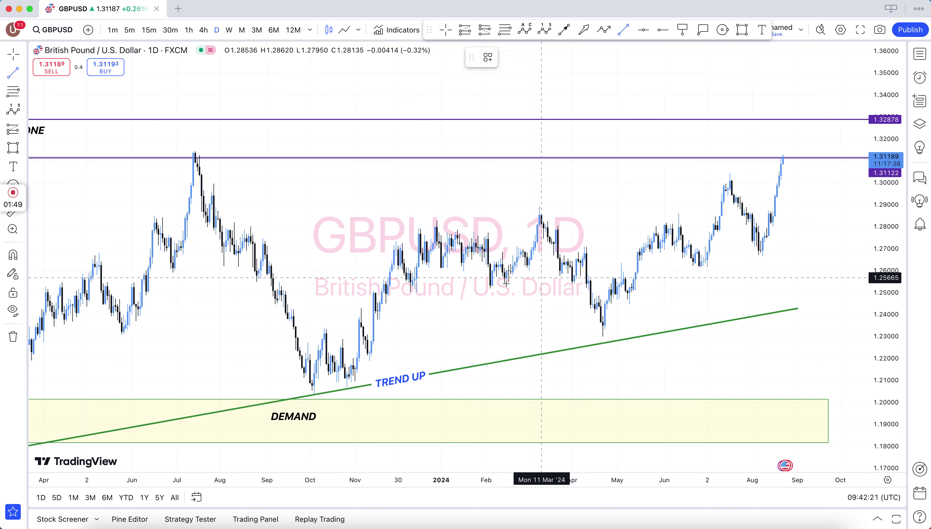
pyautogui.click(490, 288)
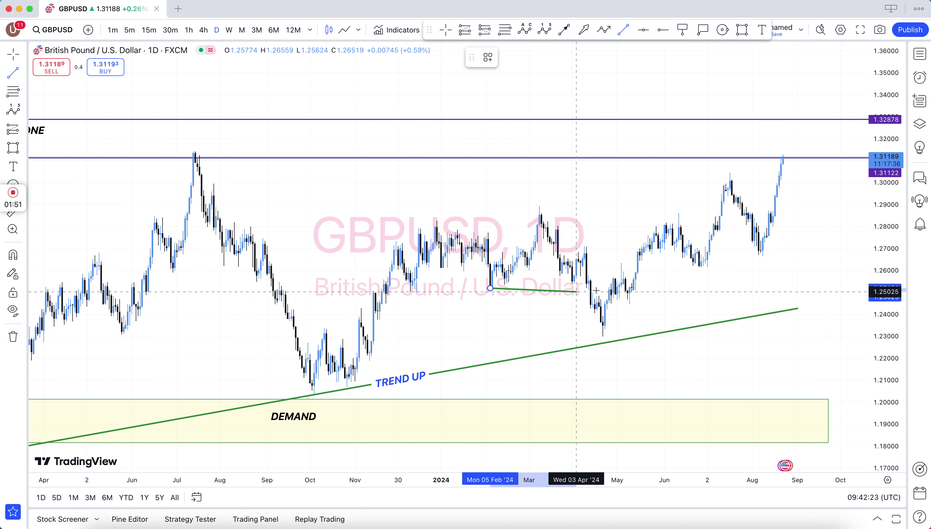
pyautogui.click(601, 288)
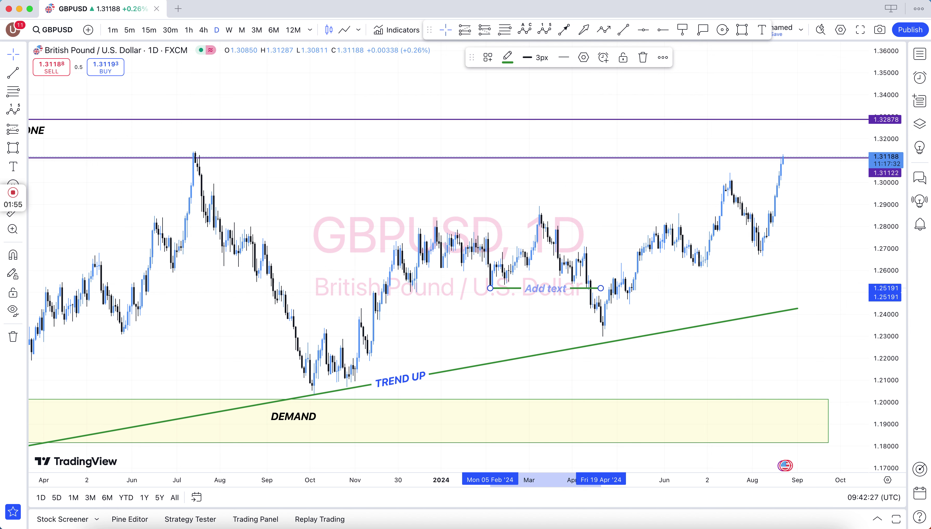
pyautogui.click(639, 215)
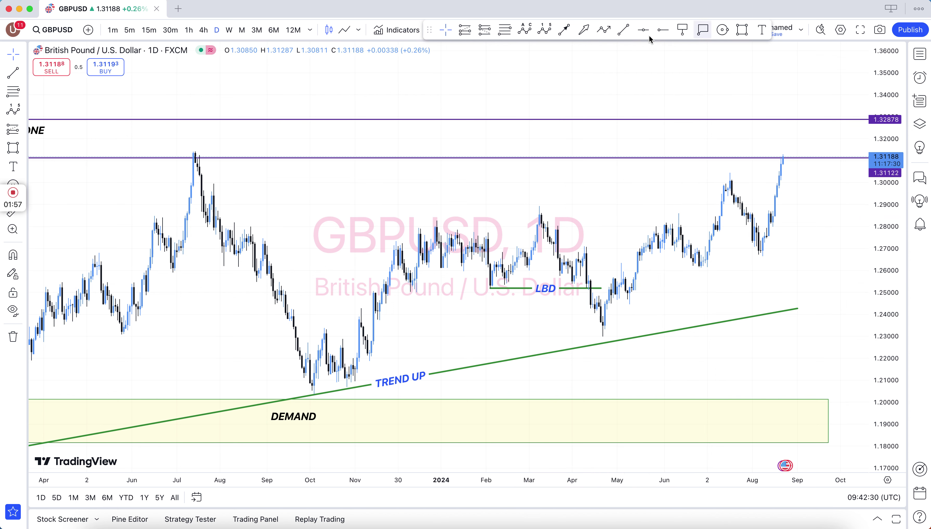
# Draw a near-horizontal trend line at about 1.2896 from the 7 March 2024 high to 24 July 2024, and label it HBO
pyautogui.click(624, 30)
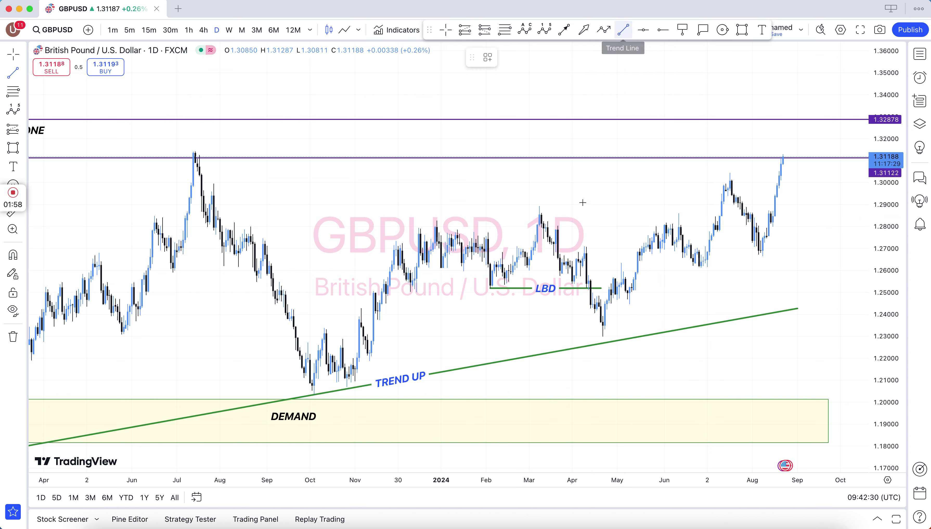
pyautogui.click(538, 206)
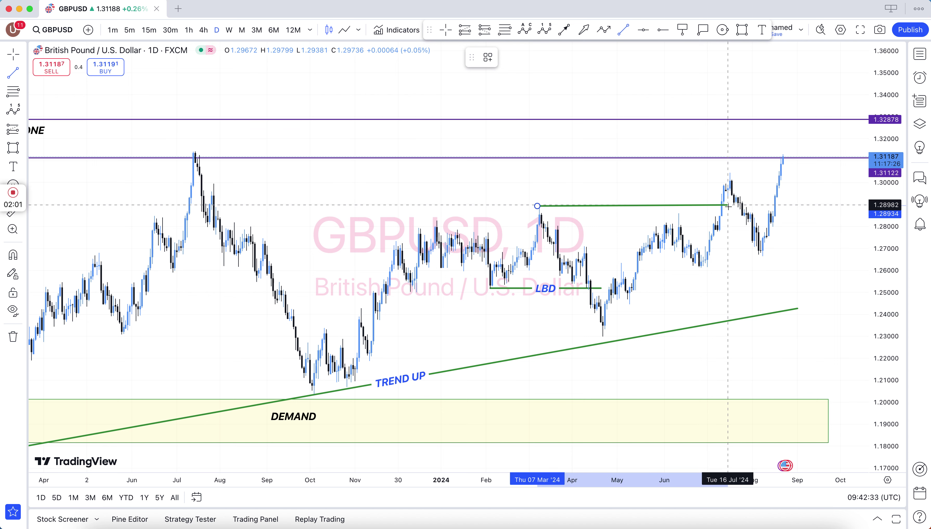
pyautogui.click(651, 205)
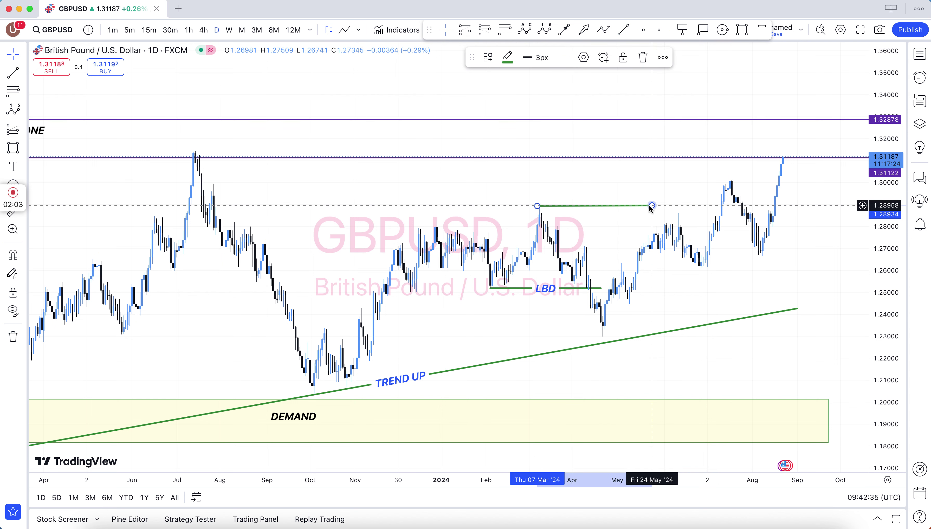
pyautogui.moveTo(653, 209); pyautogui.dragTo(740, 205)
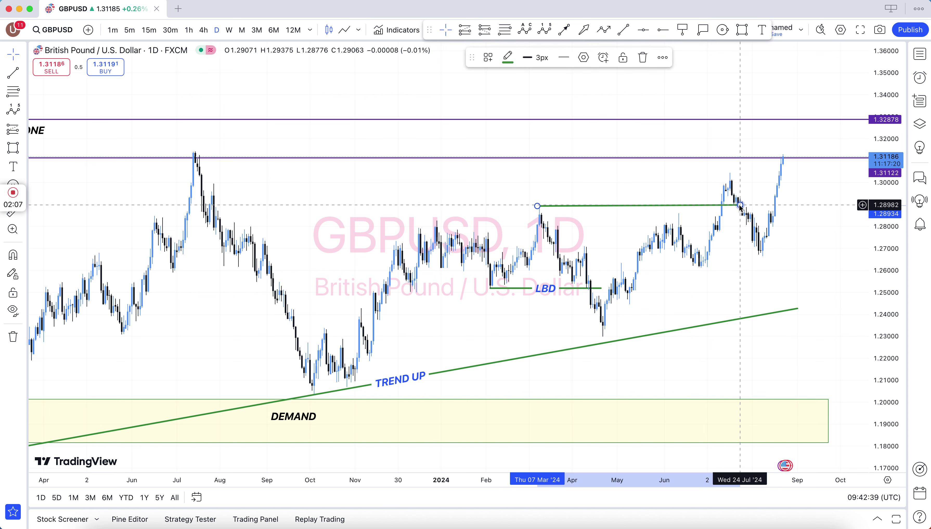
pyautogui.click(642, 206)
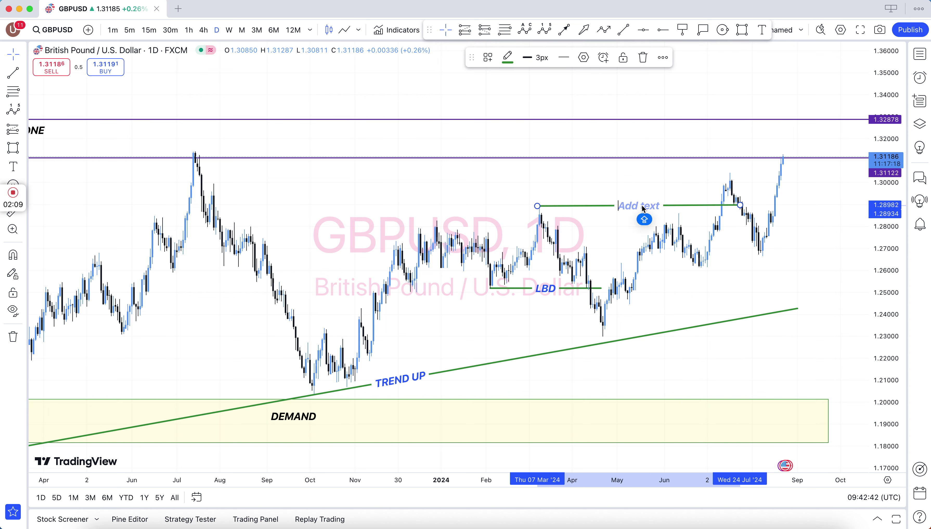
pyautogui.click(682, 177)
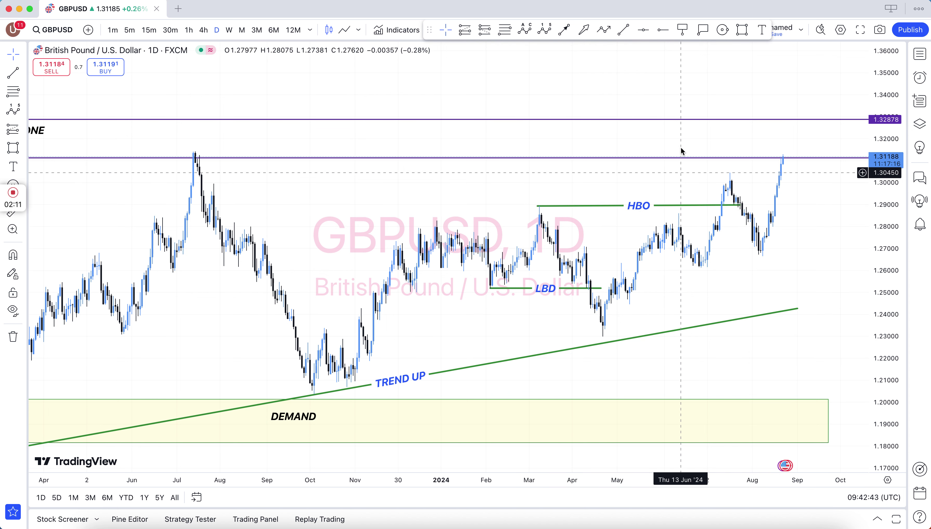
# Draw a horizontal trend line at about 1.3043 from the 16 July 2024 high to 29 August 2024, and label it HBO
pyautogui.click(728, 173)
pyautogui.click(794, 173)
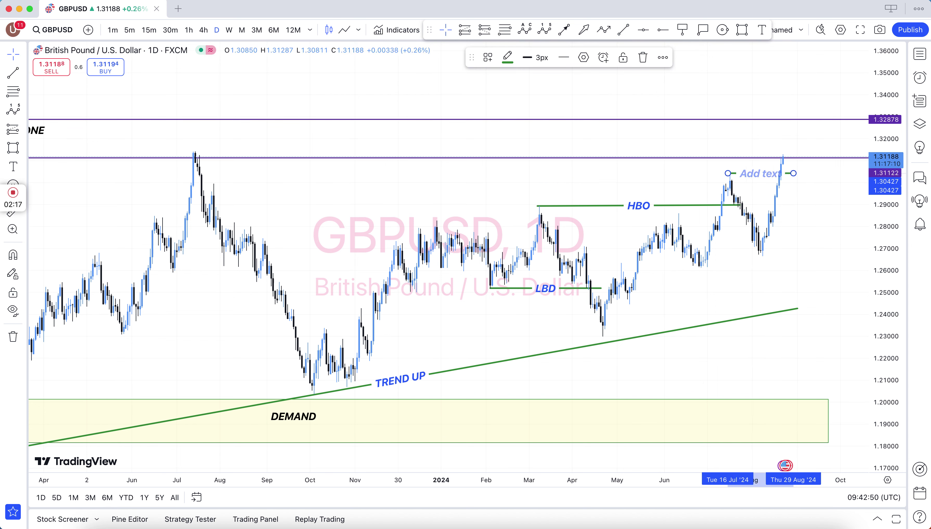
pyautogui.click(676, 183)
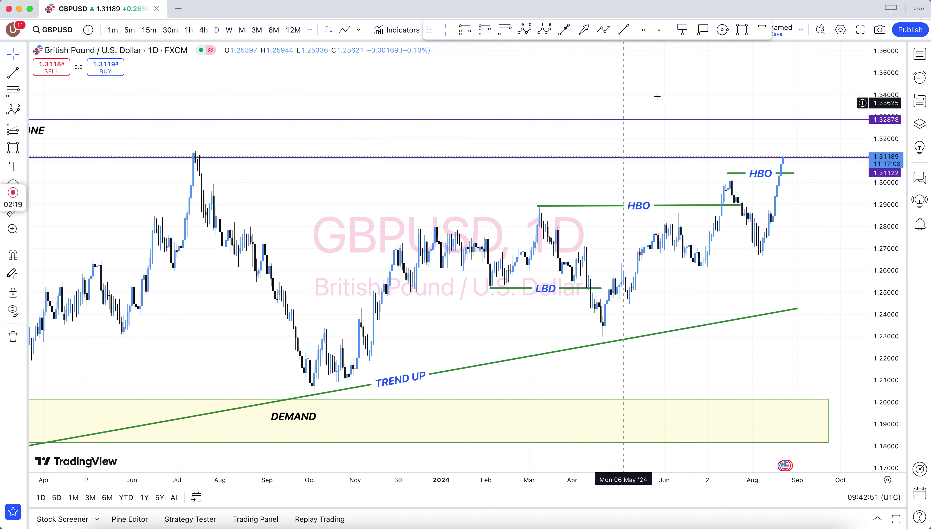
# Draw an ABC wave from the April 2024 low near 1.2299 through about 1.2811 and 1.2623 to the mid-July high near 1.30
pyautogui.click(624, 30)
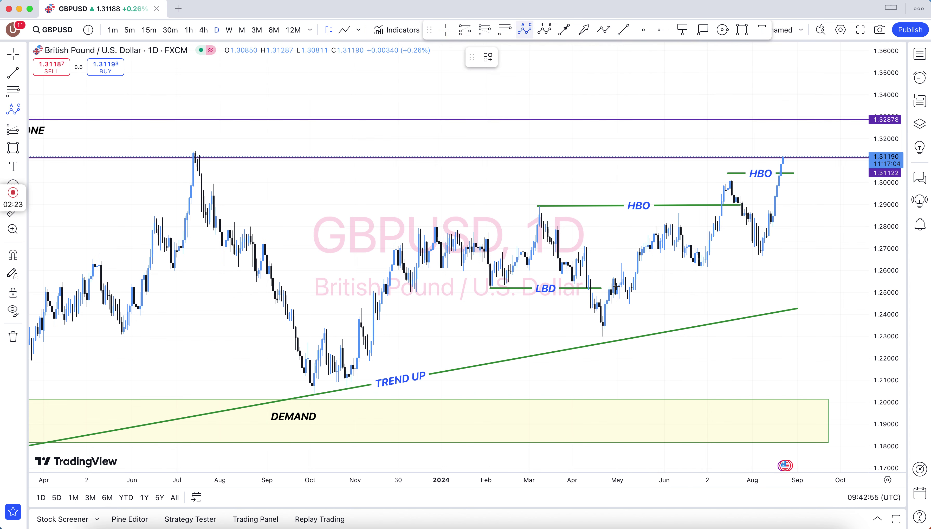
pyautogui.click(601, 337)
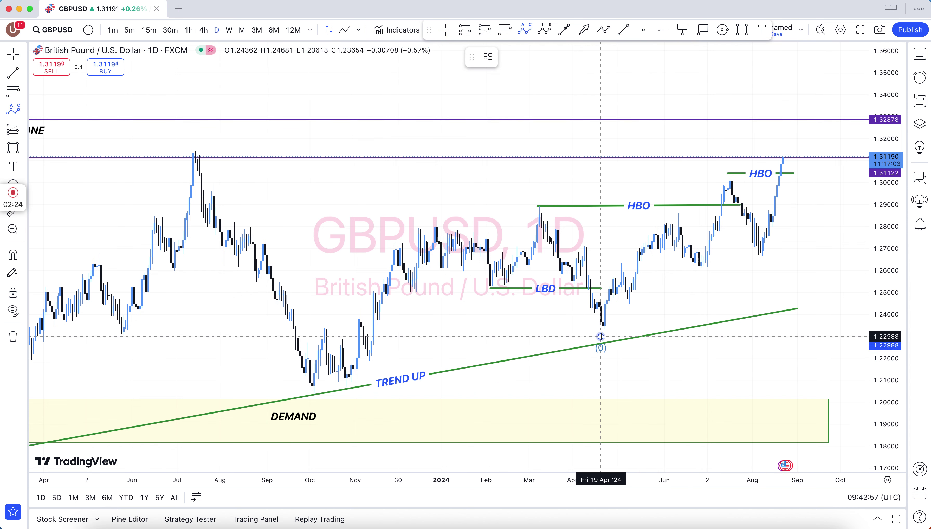
pyautogui.click(656, 225)
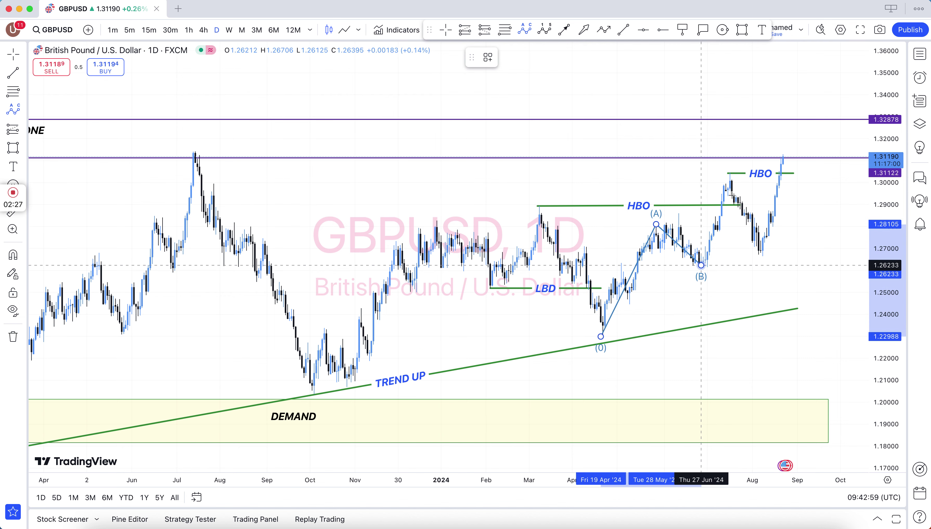
pyautogui.click(701, 266)
pyautogui.click(732, 182)
pyautogui.click(691, 182)
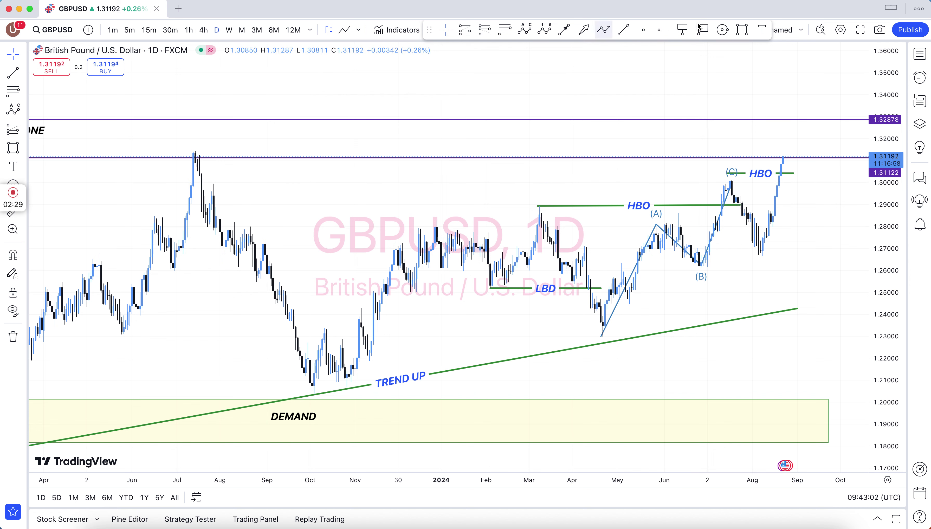
# Draw Fibonacci levels from about 1.3029 on 15 July 2024 to 1.2296 on 1 April, and place a horizontal ray at the 1.618 level
pyautogui.click(505, 30)
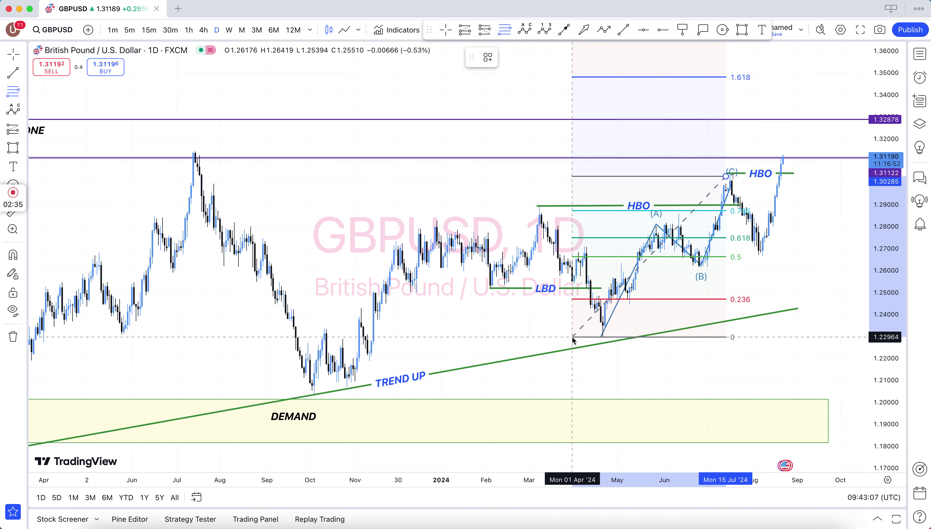
pyautogui.click(573, 338)
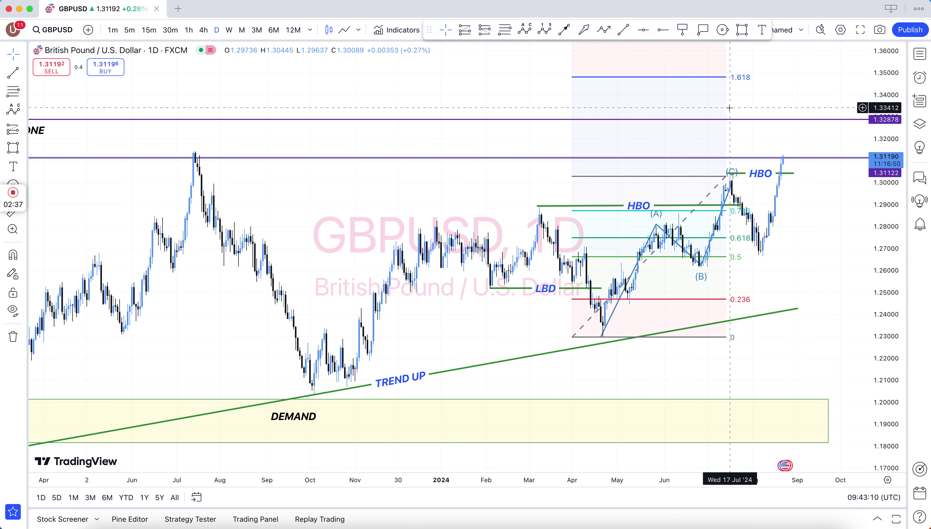
pyautogui.click(664, 30)
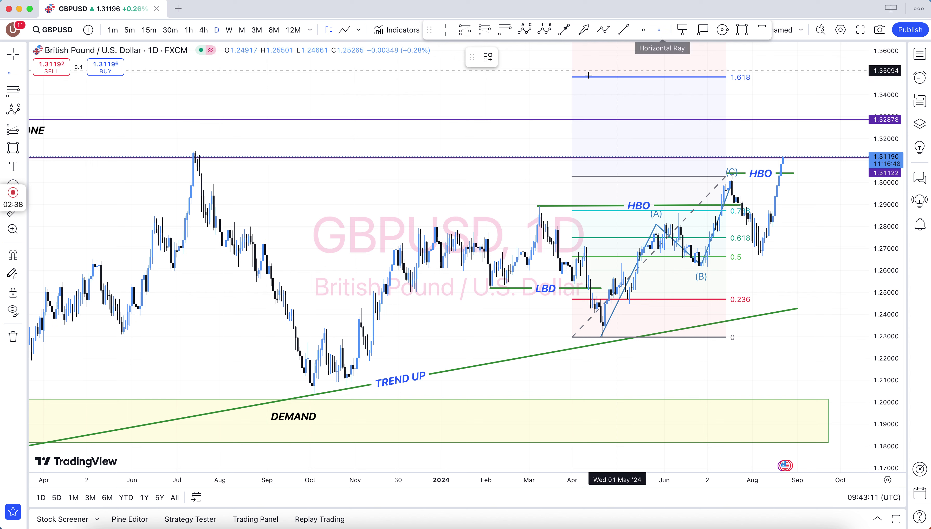
pyautogui.click(583, 77)
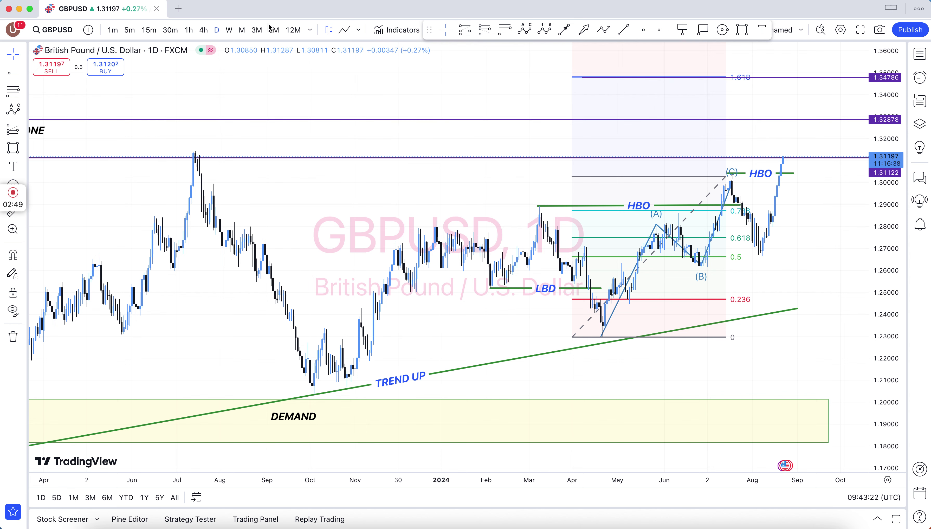
# Switch the chart to the 4-hour timeframe, reset it, and adjust the view to show the recent rally and the 1.32878 ray
pyautogui.click(204, 30)
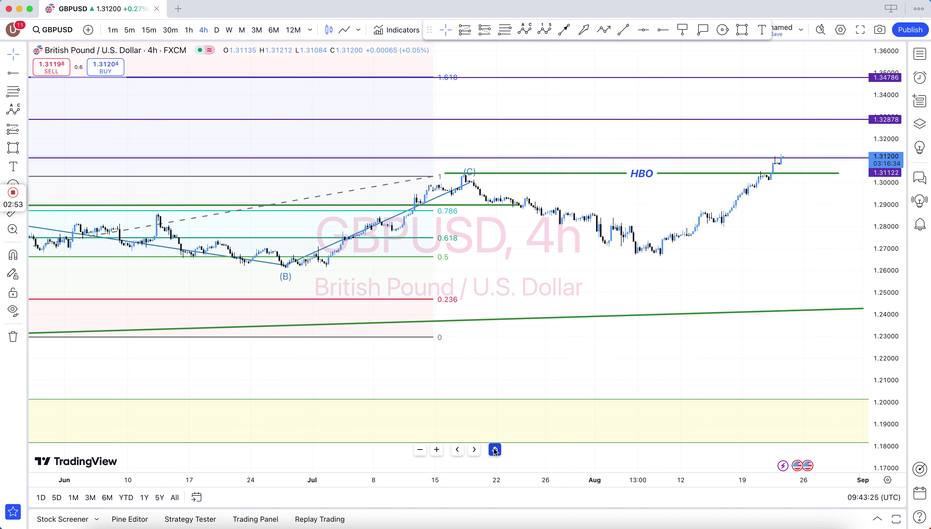
pyautogui.click(495, 450)
pyautogui.scroll(5, 665, 303)
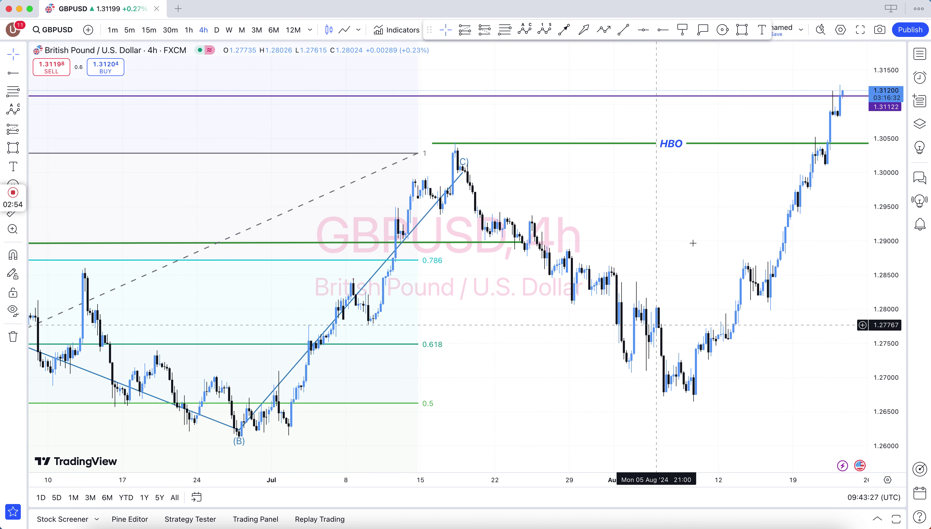
pyautogui.moveTo(636, 258); pyautogui.dragTo(549, 265)
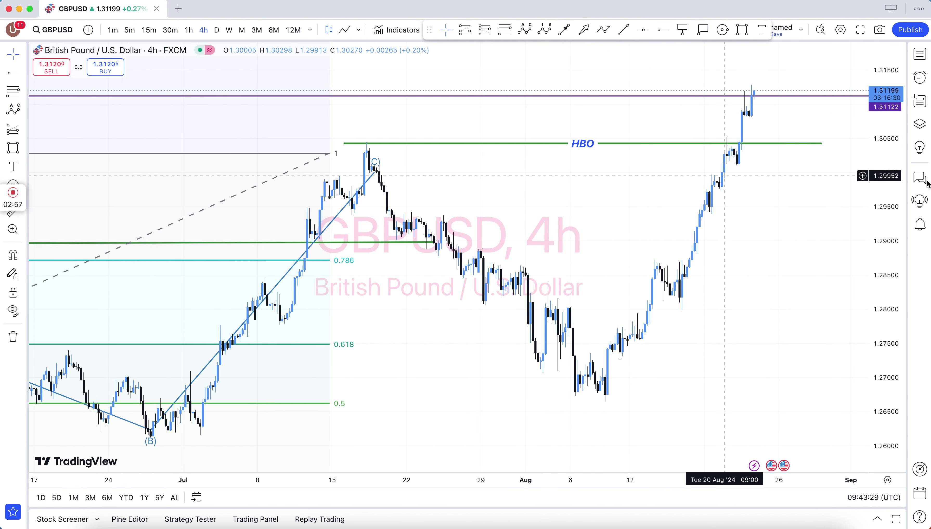
pyautogui.moveTo(904, 188); pyautogui.dragTo(908, 211)
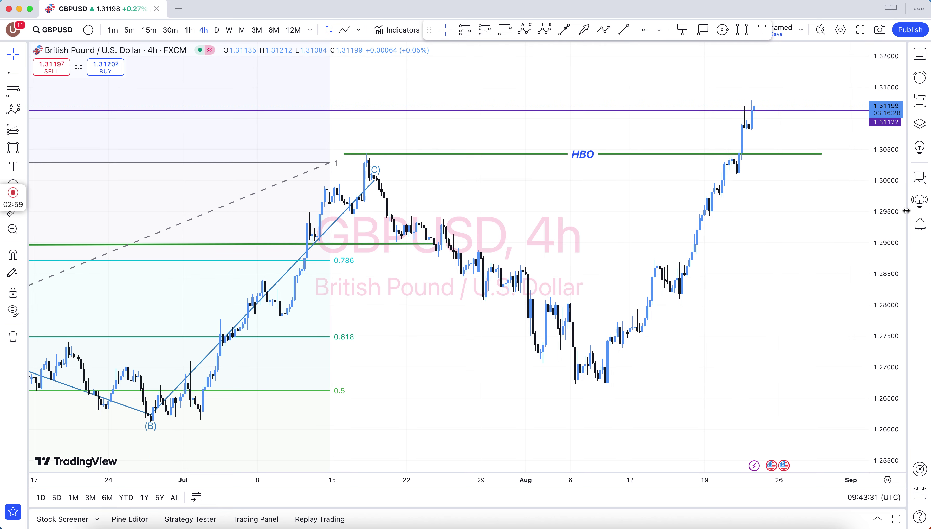
pyautogui.moveTo(587, 244); pyautogui.dragTo(550, 314)
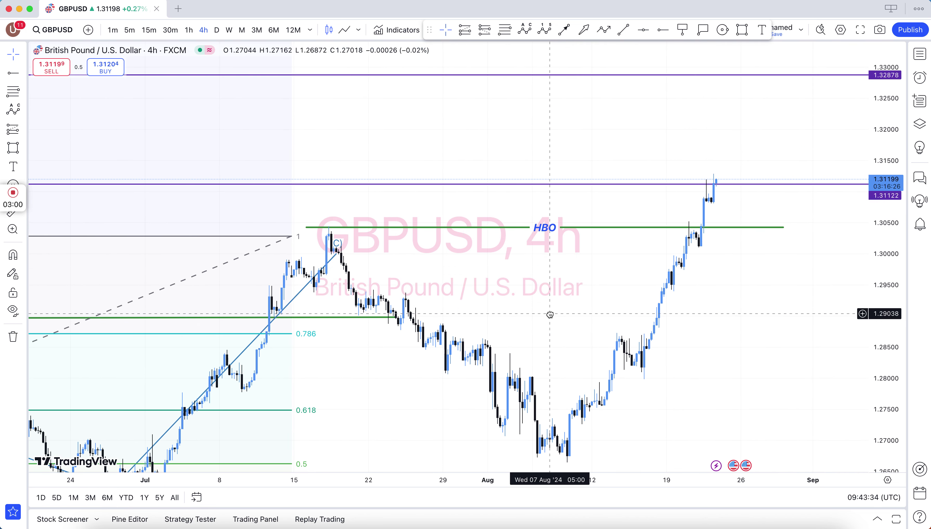
# Draw two near-horizontal trend lines: at about 1.2937 from 16 to 25 July 2024, and at about 1.2873 from 13 to 23 August
pyautogui.click(624, 32)
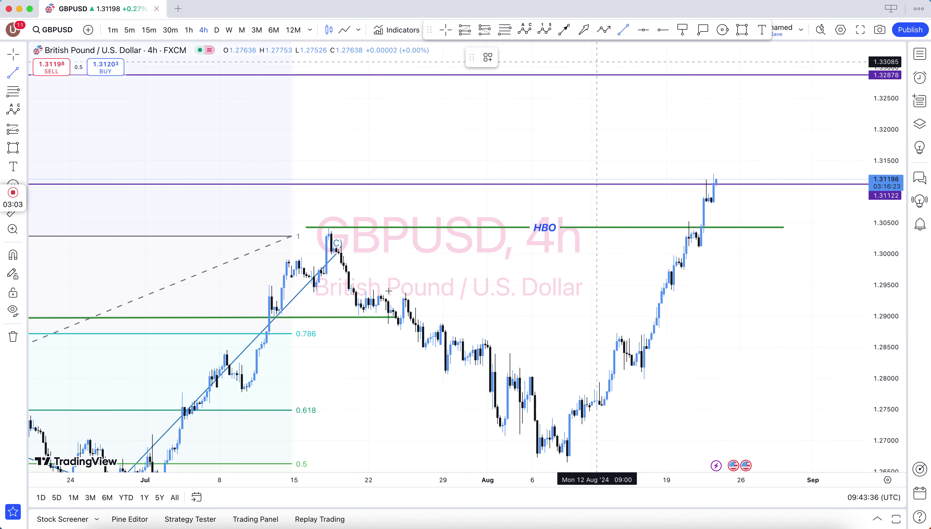
pyautogui.click(309, 293)
pyautogui.click(408, 296)
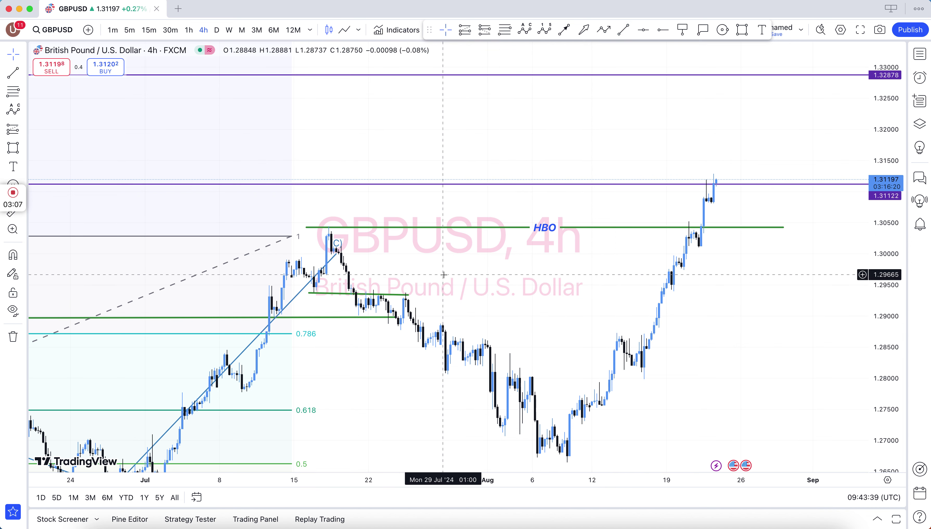
pyautogui.click(614, 333)
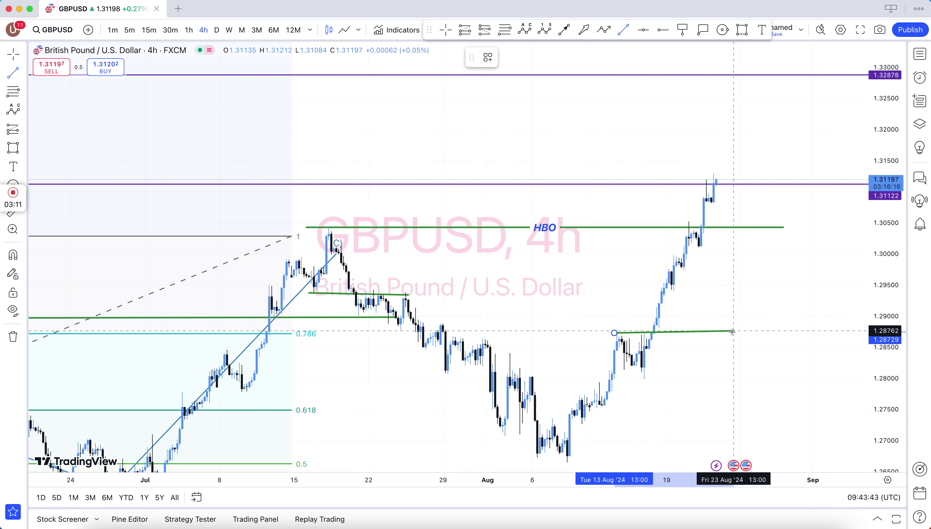
pyautogui.click(733, 334)
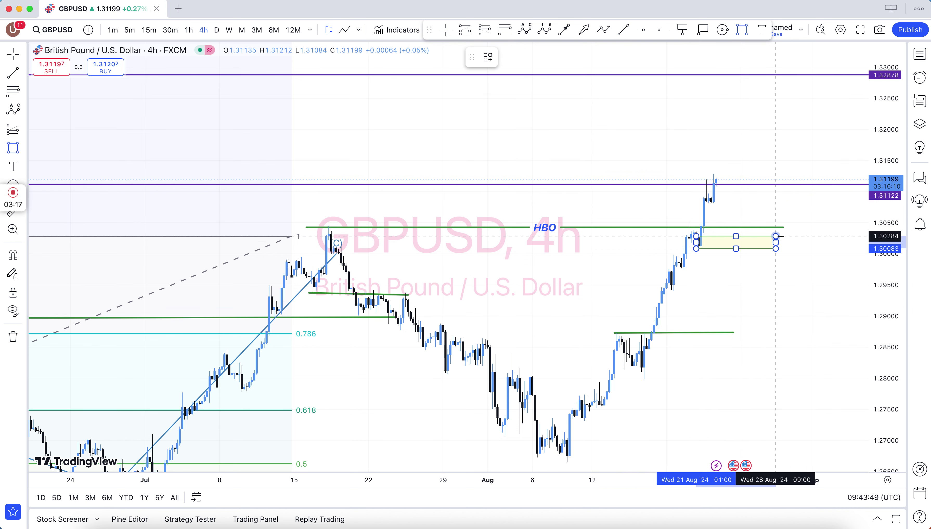
# Draw a rectangle from 21 August to about 29 August 2024 between about 1.3008 and 1.3037, and label it H4 DEMAND
pyautogui.click(786, 231)
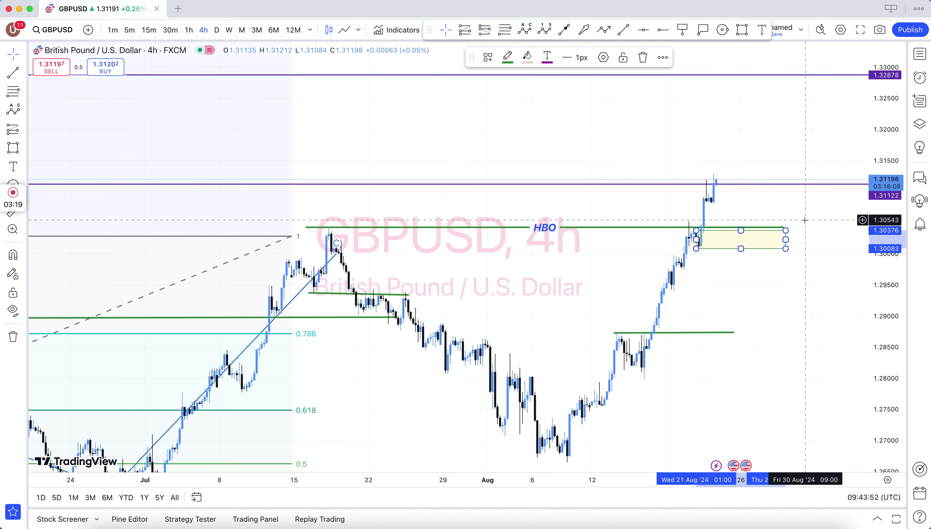
pyautogui.click(760, 30)
pyautogui.click(720, 237)
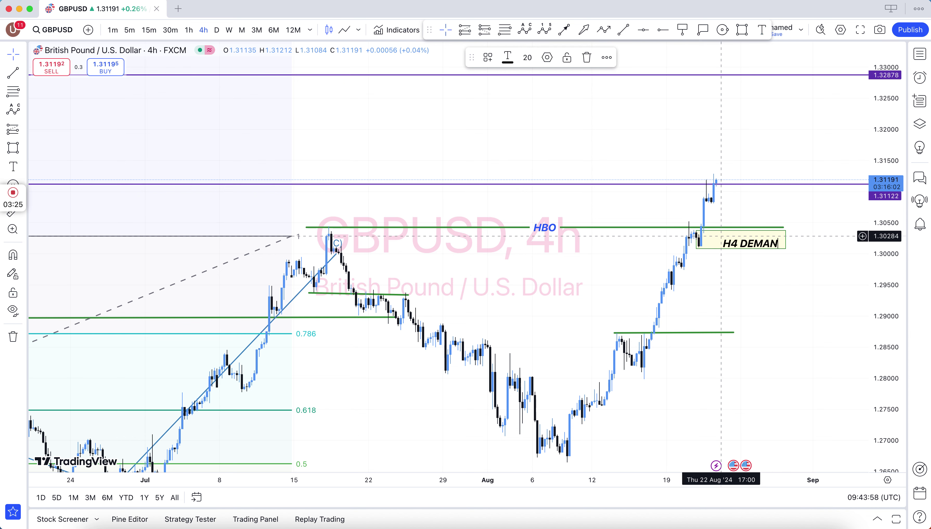
pyautogui.click(831, 197)
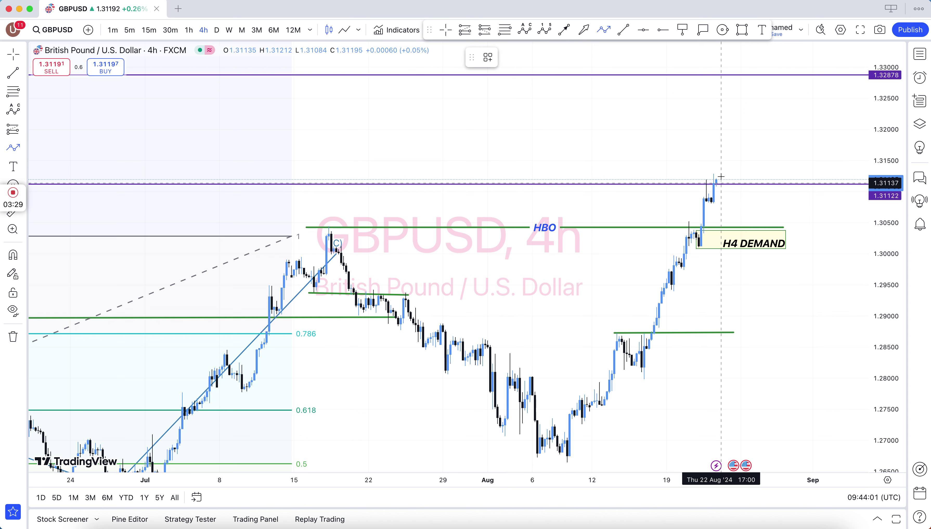
# Draw a red zigzag path from about 1.3124 down into the H4 demand zone, and a blue arrow from the zone up to about 1.3245
pyautogui.moveTo(721, 176); pyautogui.dragTo(729, 207)
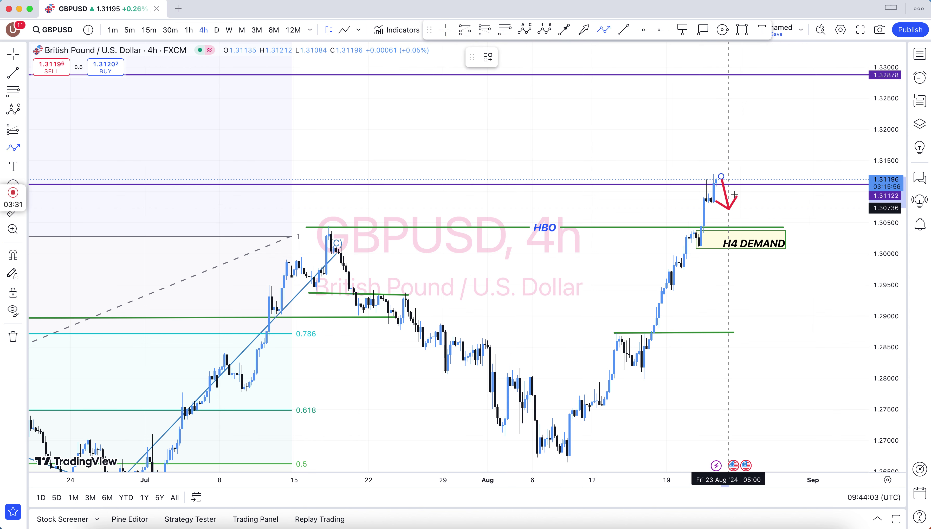
pyautogui.click(729, 207)
pyautogui.doubleClick(754, 235)
pyautogui.click(783, 222)
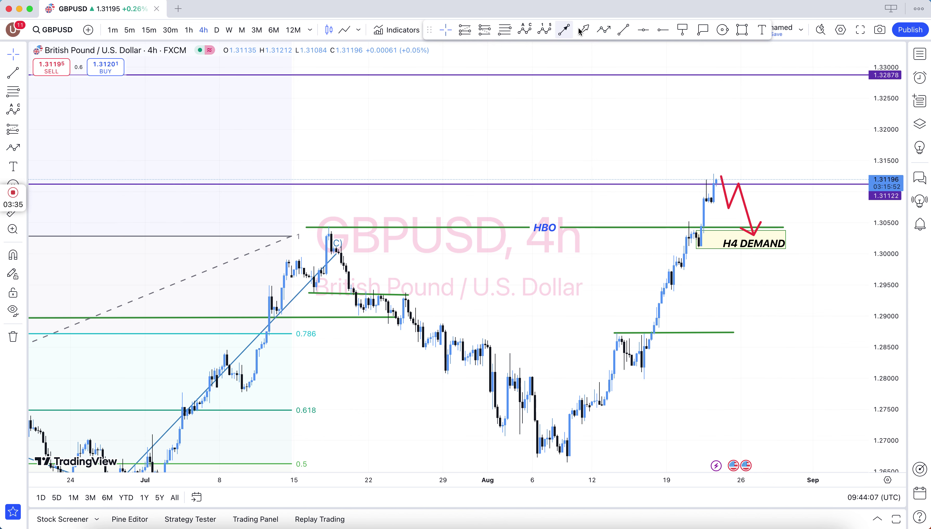
pyautogui.moveTo(767, 224); pyautogui.dragTo(790, 101)
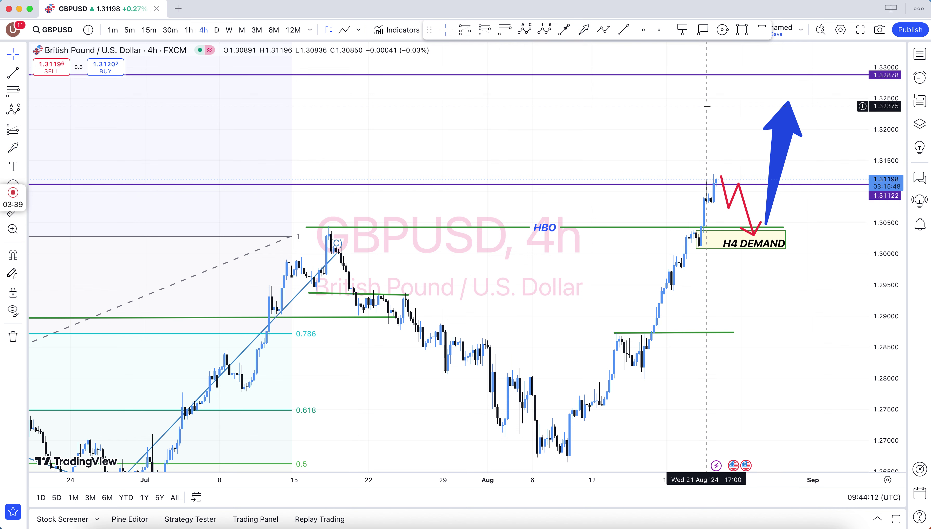